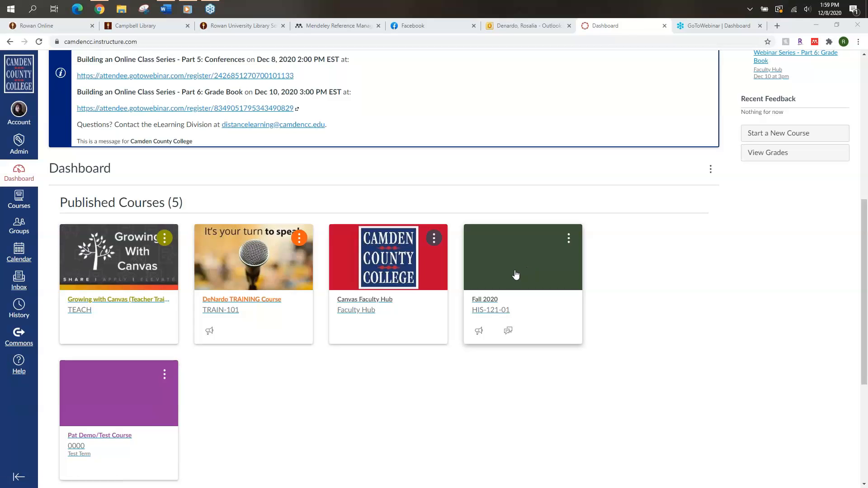
- Start a new conference in the Fall 2020 HIS-121-01 course and name it "Training Session - Part 5"
{"action": "left_click", "coordinate": [516, 275]}
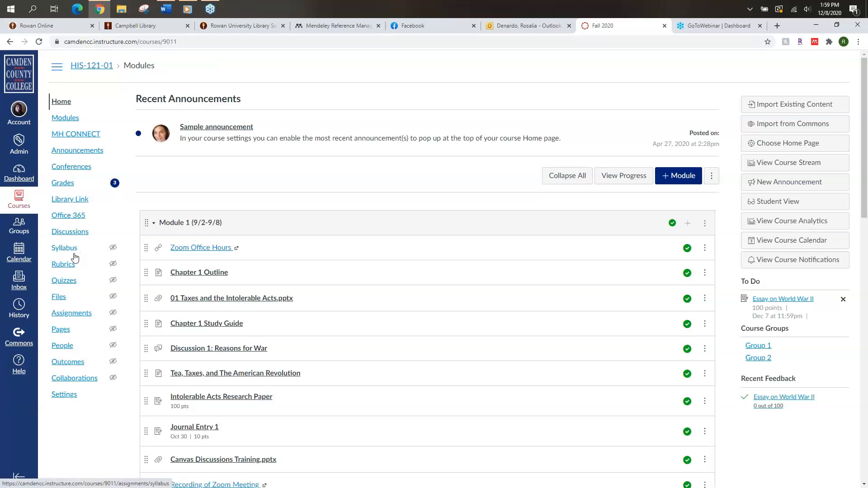
{"action": "left_click", "coordinate": [80, 171]}
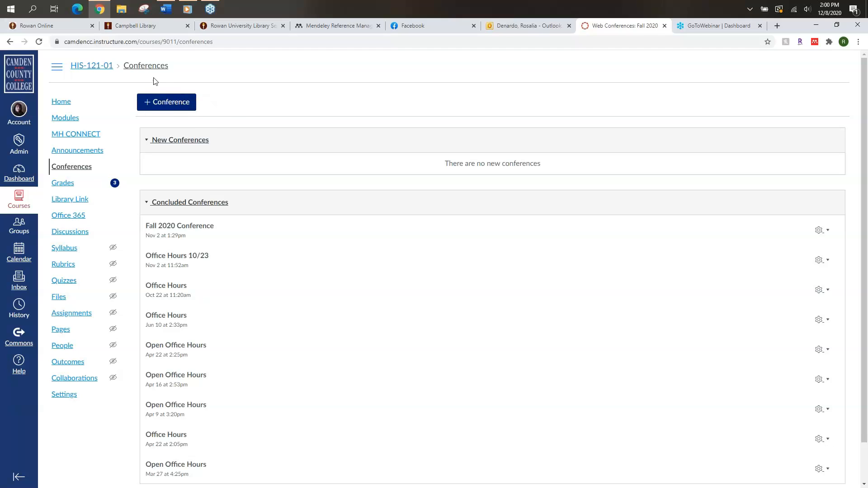
{"action": "left_click", "coordinate": [181, 105]}
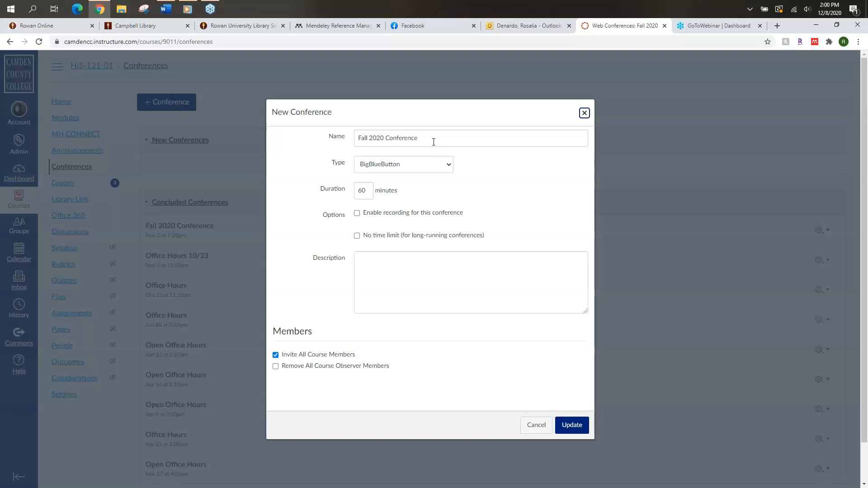
{"action": "left_click_drag", "start_coordinate": [434, 142], "coordinate": [315, 144]}
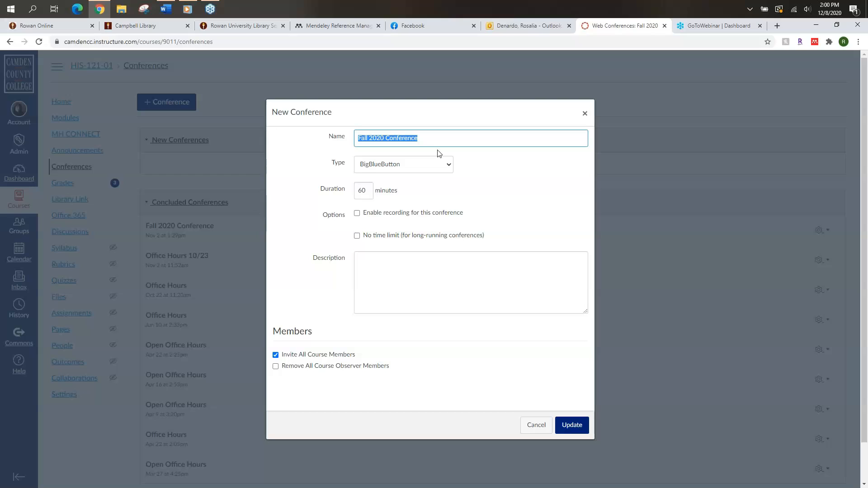
{"action": "type", "text": "Tr"}
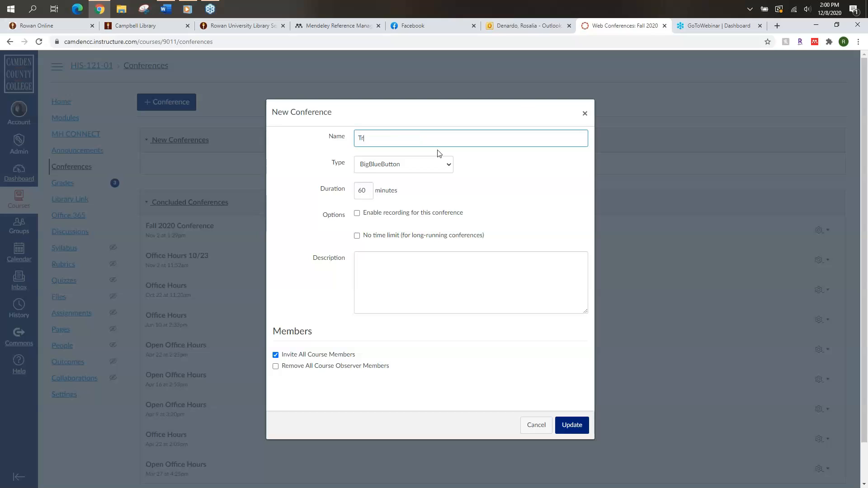
{"action": "type", "text": "aining Session - Part 5"}
- Enable recording and no time limit for the BigBlueButton conference, keep all course members invited, and save it
{"action": "left_click", "coordinate": [394, 165]}
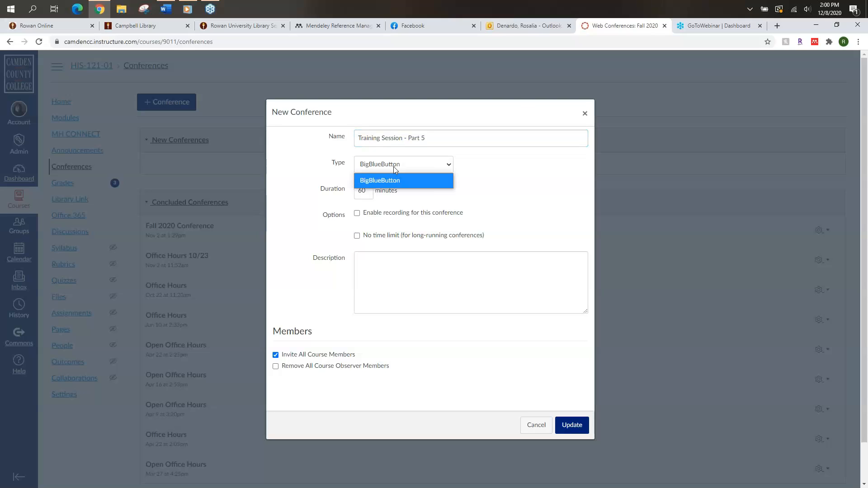
{"action": "left_click", "coordinate": [449, 164]}
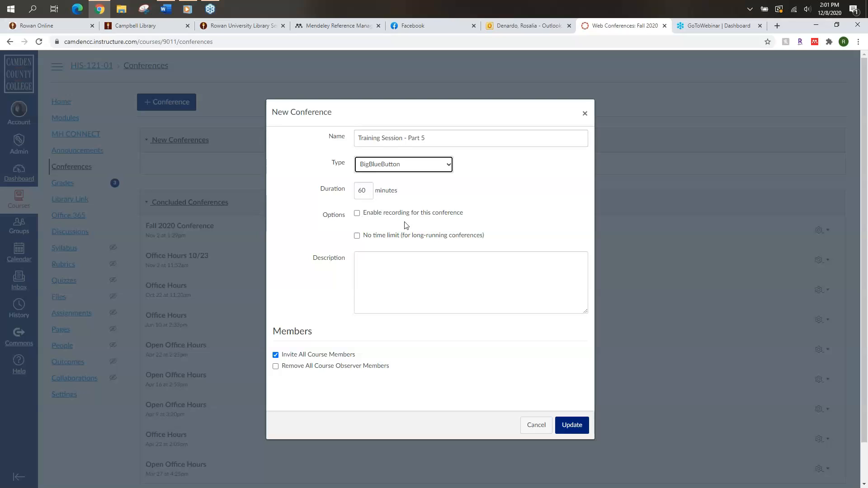
{"action": "left_click", "coordinate": [357, 213]}
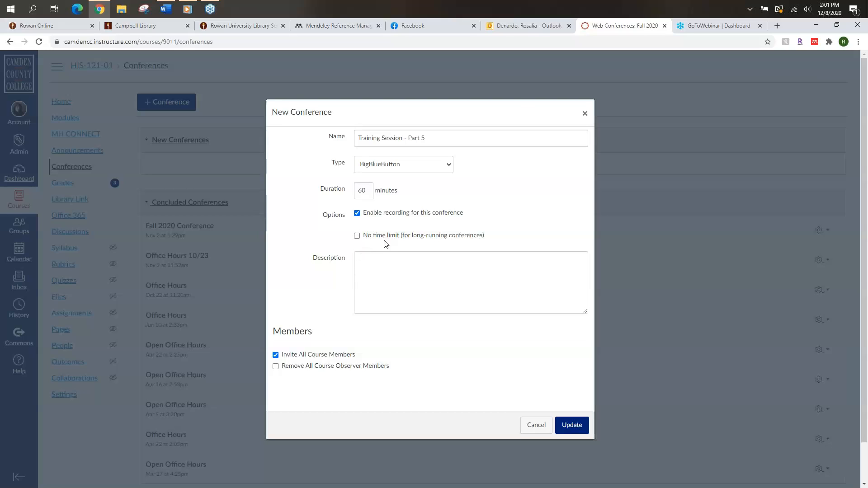
{"action": "left_click", "coordinate": [358, 236]}
{"action": "left_click", "coordinate": [362, 272]}
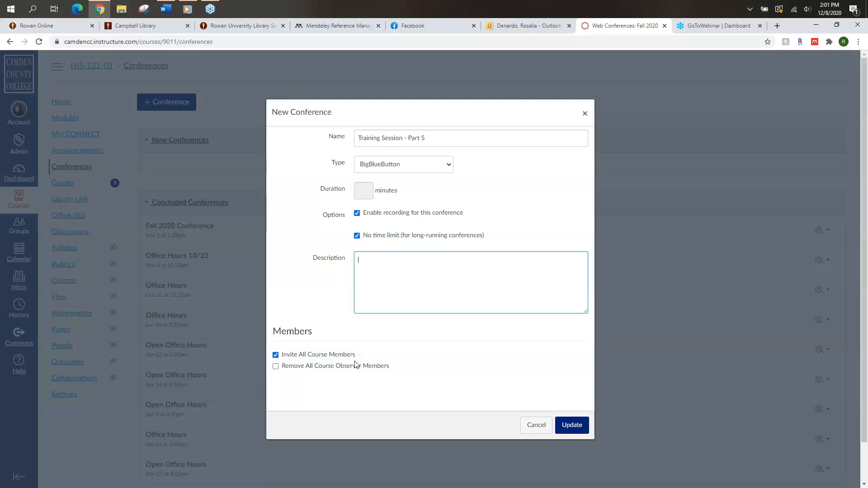
{"action": "left_click", "coordinate": [275, 355]}
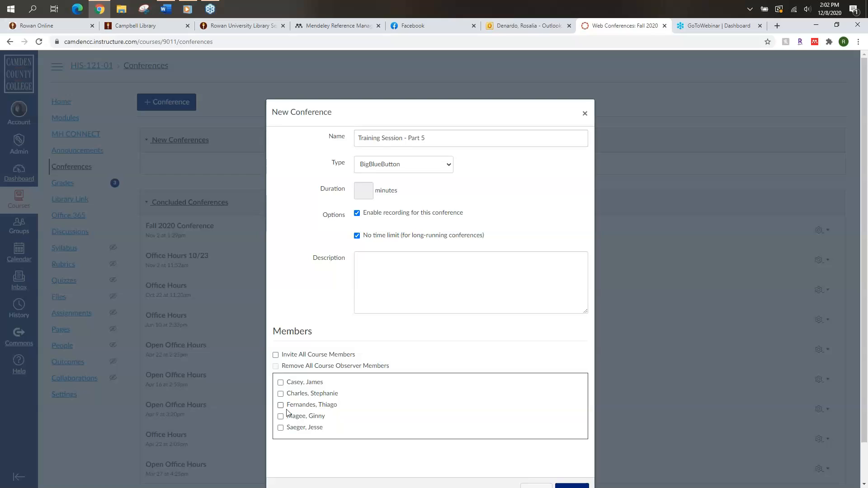
{"action": "left_click", "coordinate": [277, 356]}
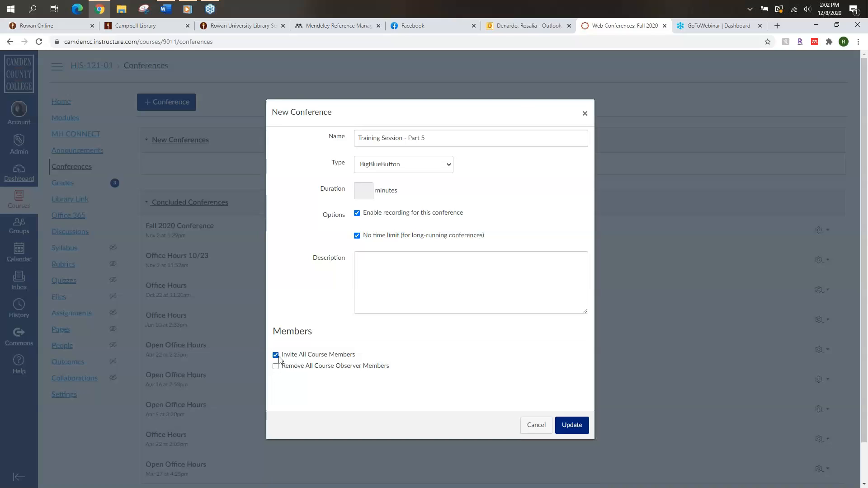
{"action": "left_click", "coordinate": [573, 425]}
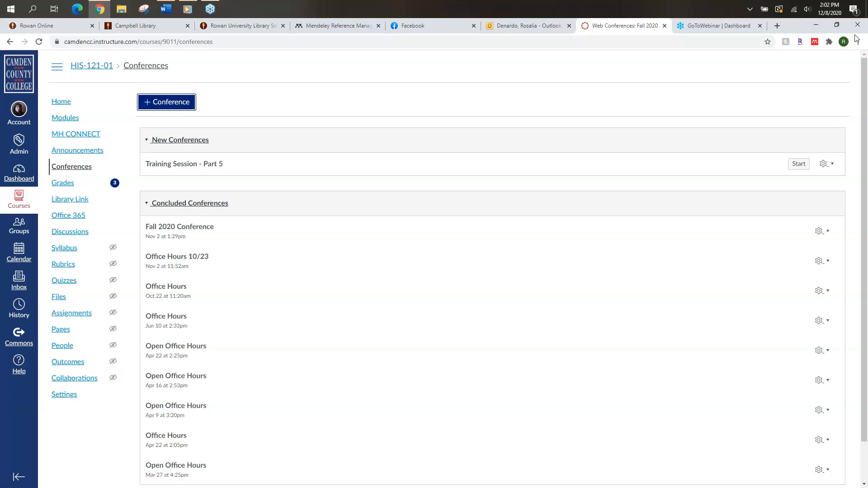
- Start the "Training Session - Part 5" conference with listen-only audio and send "hello" to the public chat
{"action": "left_click", "coordinate": [799, 165]}
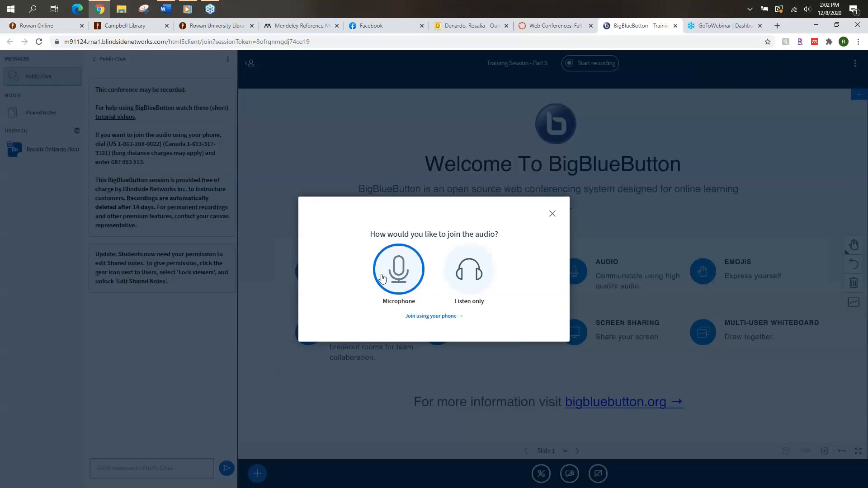
{"action": "left_click", "coordinate": [462, 283]}
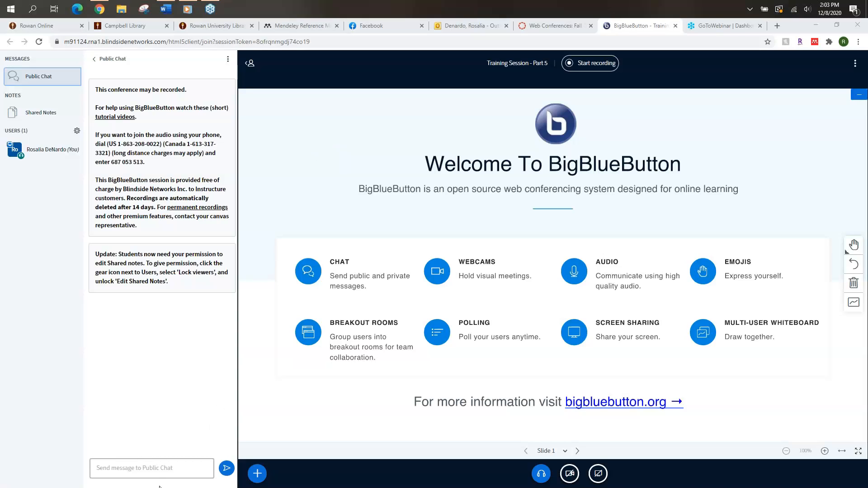
{"action": "left_click", "coordinate": [144, 467]}
{"action": "type", "text": "hello"}
{"action": "key", "text": "Return"}
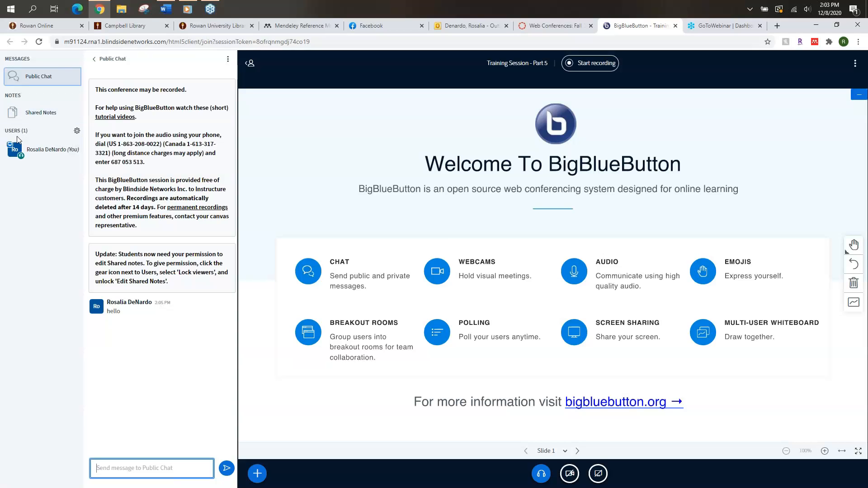
- Try a breakout room setup with 5 rooms and close it without creating them
{"action": "left_click", "coordinate": [77, 133]}
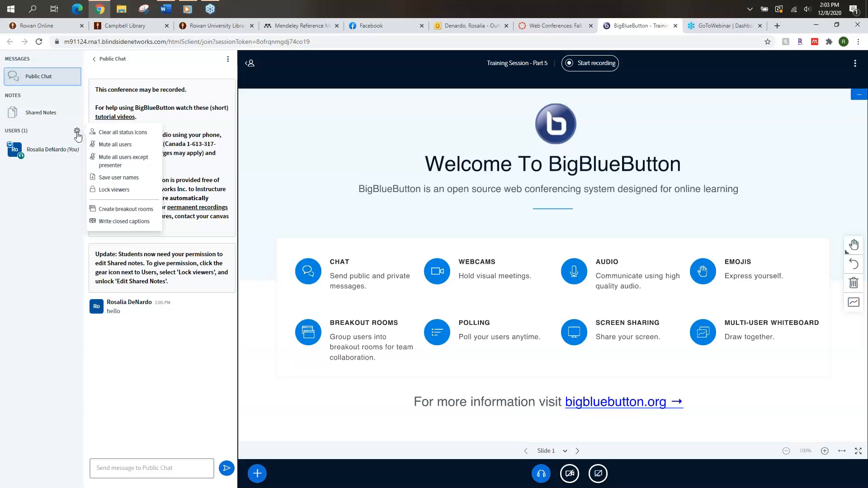
{"action": "left_click", "coordinate": [138, 215]}
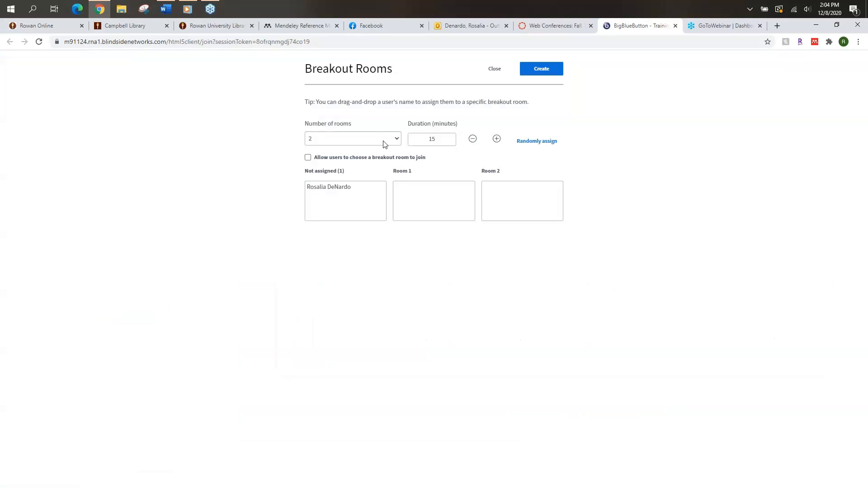
{"action": "left_click", "coordinate": [398, 140]}
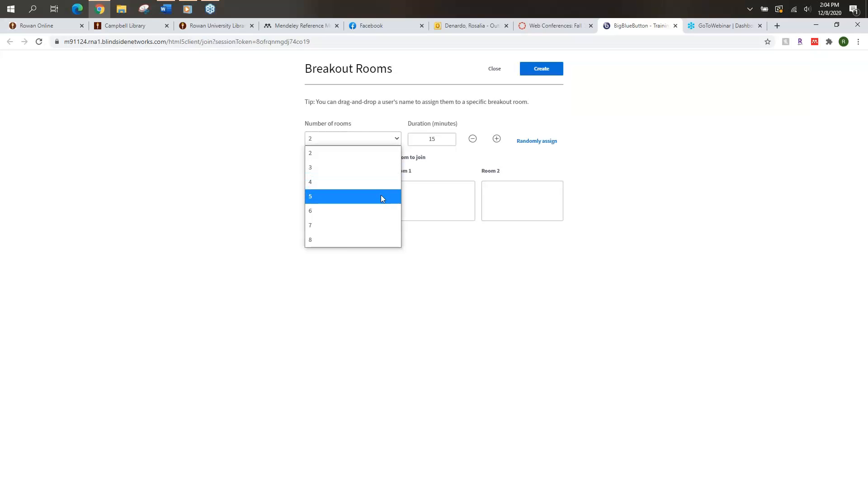
{"action": "left_click", "coordinate": [342, 197]}
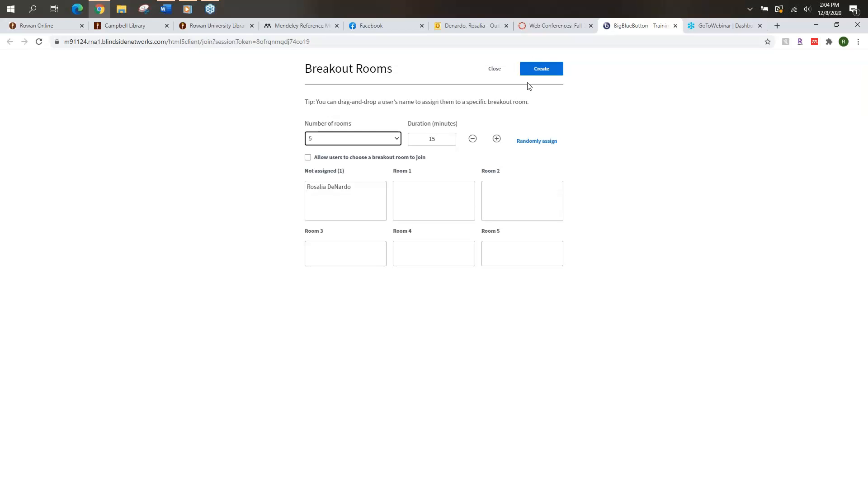
{"action": "left_click", "coordinate": [494, 69]}
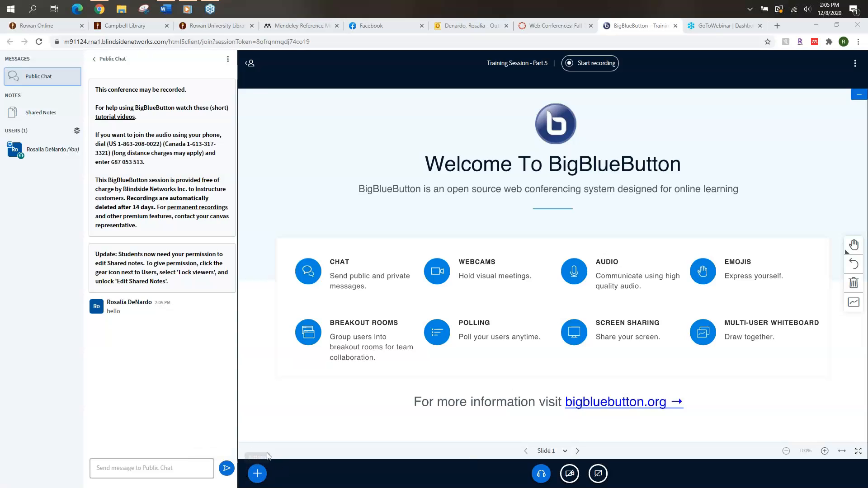
- Examine the predefined and custom poll options, close polling, and review the presenter's other sharing actions
{"action": "left_click", "coordinate": [257, 478]}
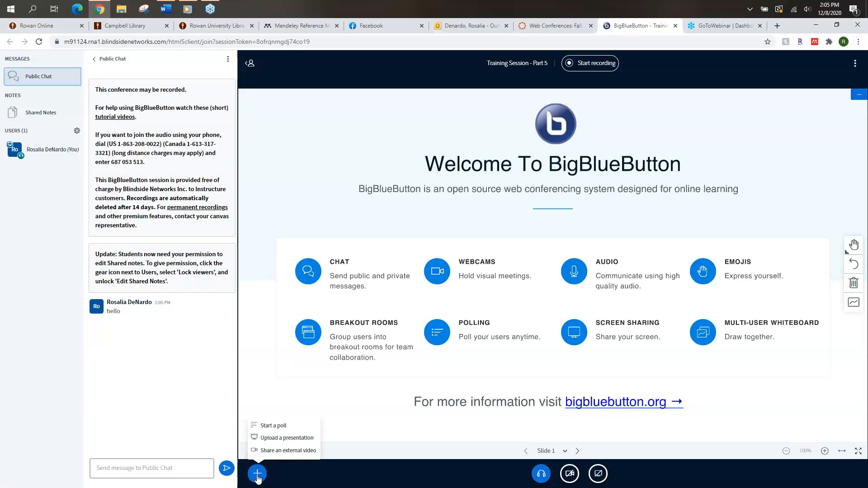
{"action": "left_click", "coordinate": [292, 429]}
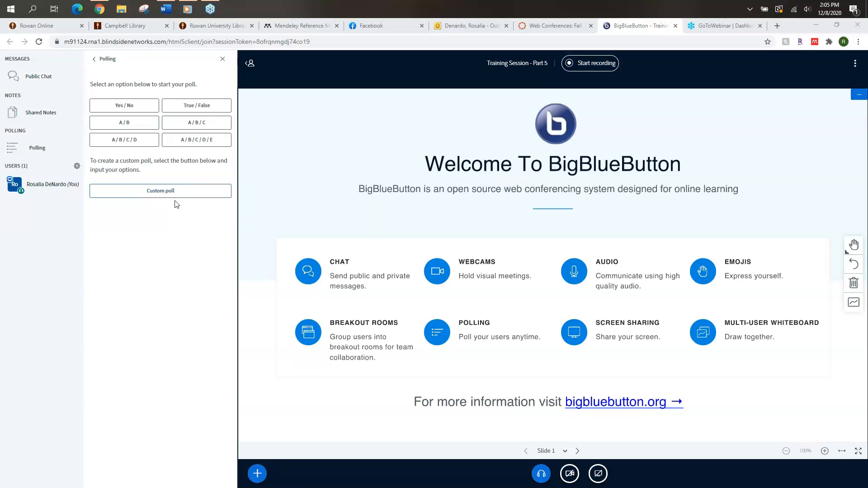
{"action": "left_click", "coordinate": [223, 62]}
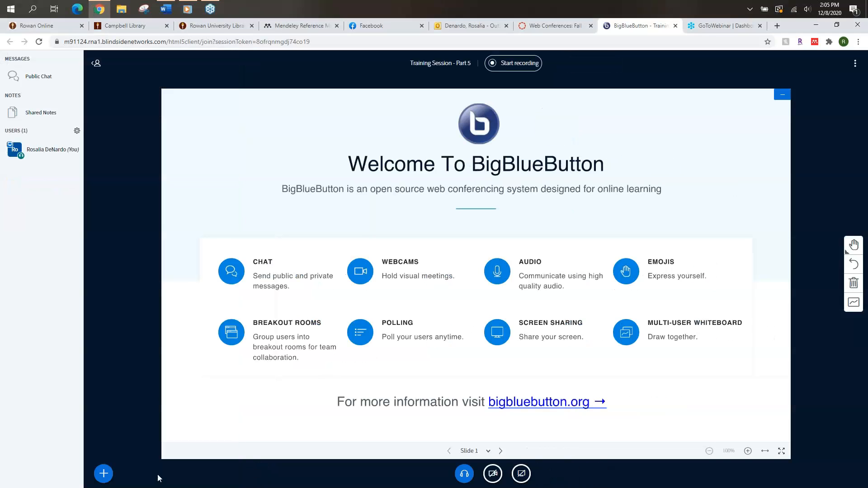
{"action": "left_click", "coordinate": [104, 475]}
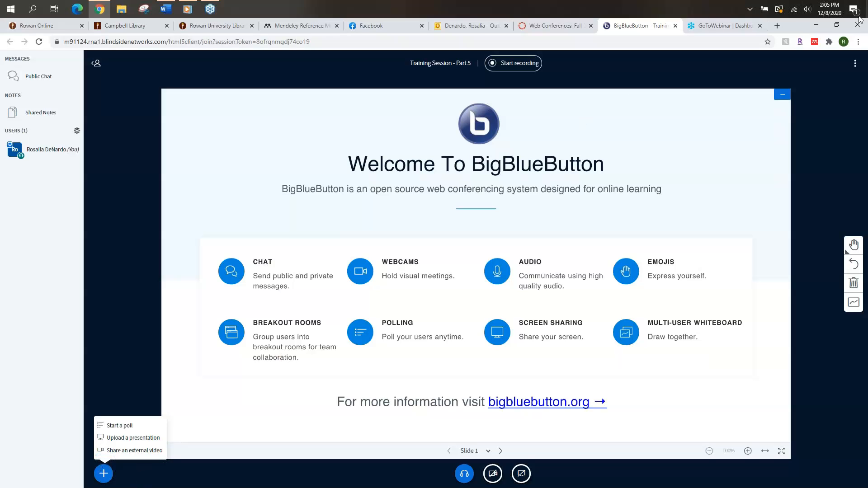
{"action": "left_click", "coordinate": [864, 30]}
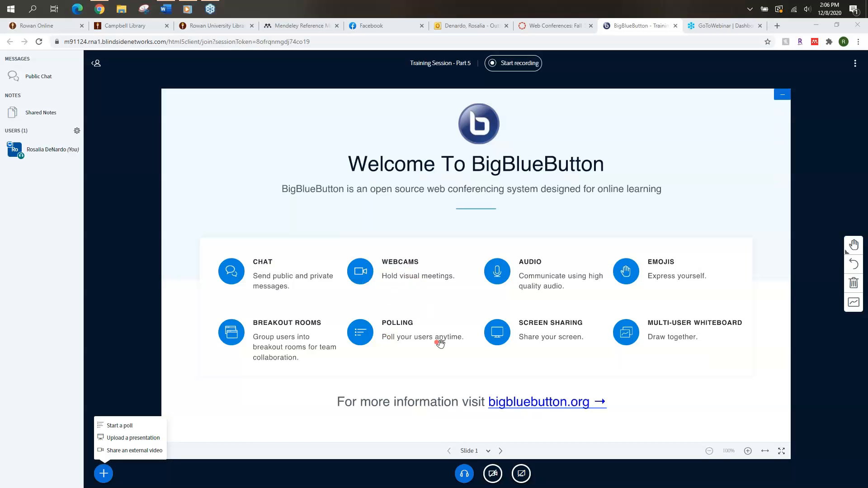
- Advance the presentation to the blank whiteboard slide, Slide 2
{"action": "left_click", "coordinate": [501, 451]}
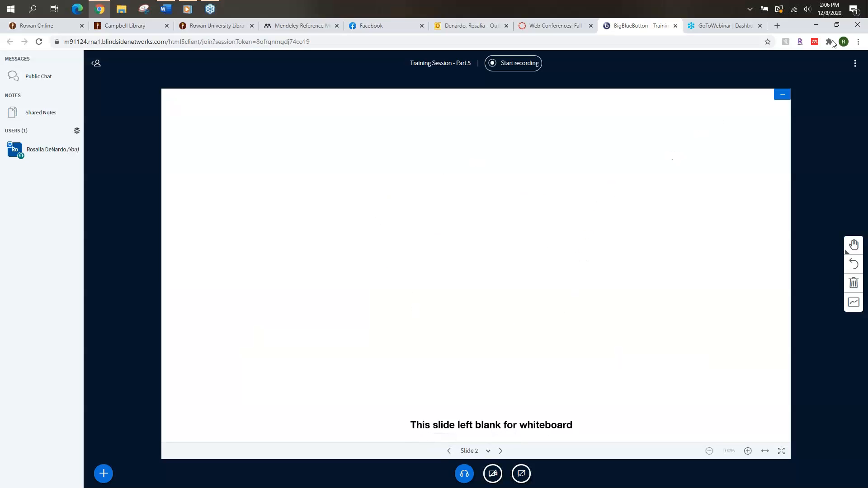
{"action": "left_click", "coordinate": [855, 29]}
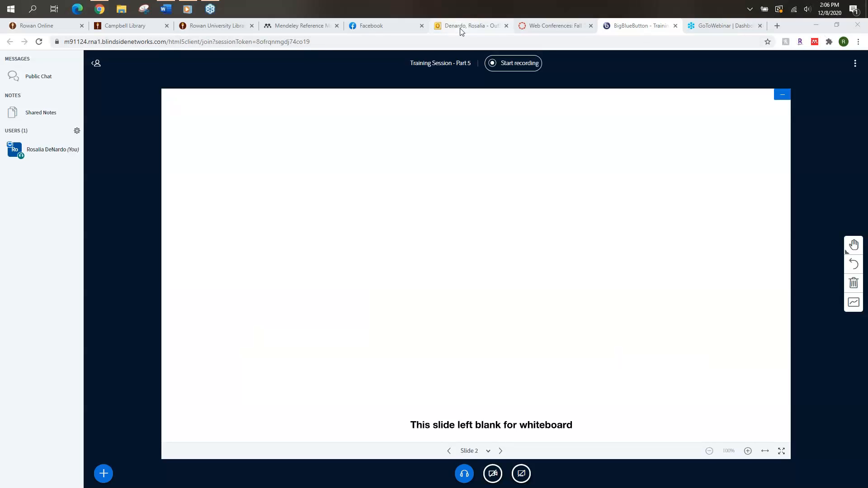
- Add the red text "hello" near the whiteboard's right edge, look at the colour choices, and undo the annotation
{"action": "left_click", "coordinate": [846, 251]}
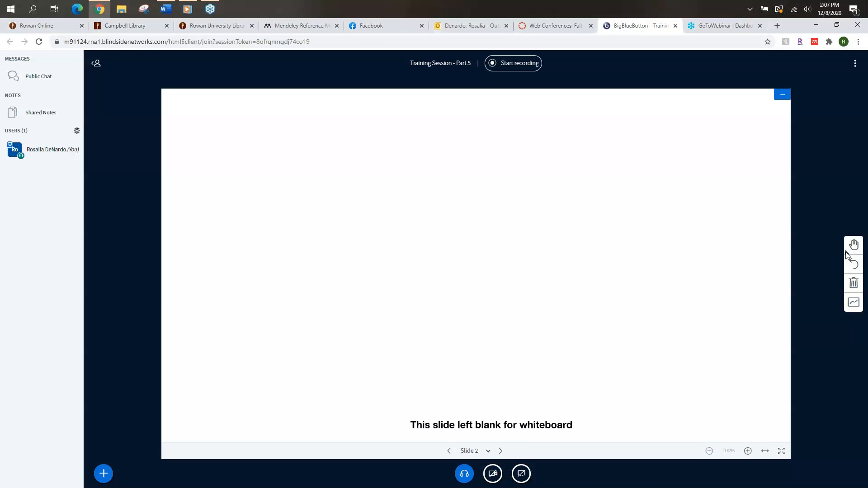
{"action": "left_click", "coordinate": [853, 245]}
{"action": "left_click", "coordinate": [721, 255]}
{"action": "left_click", "coordinate": [696, 239]}
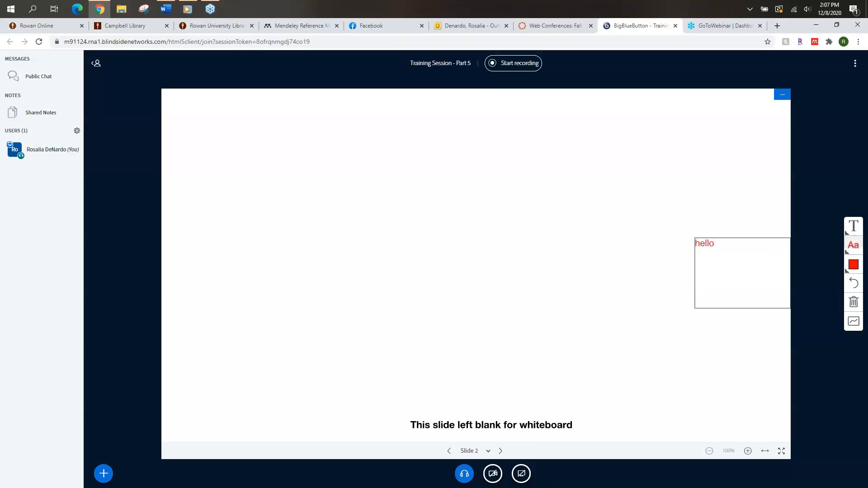
{"action": "left_click", "coordinate": [854, 248]}
{"action": "left_click", "coordinate": [852, 266]}
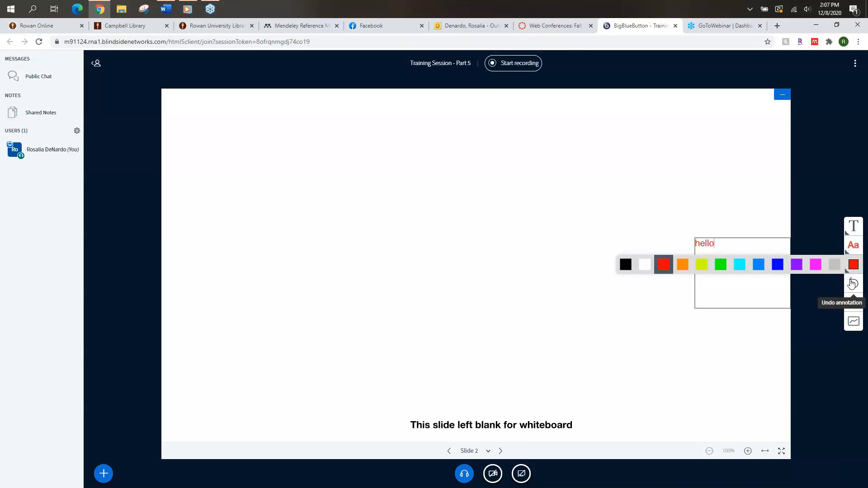
{"action": "left_click", "coordinate": [853, 284]}
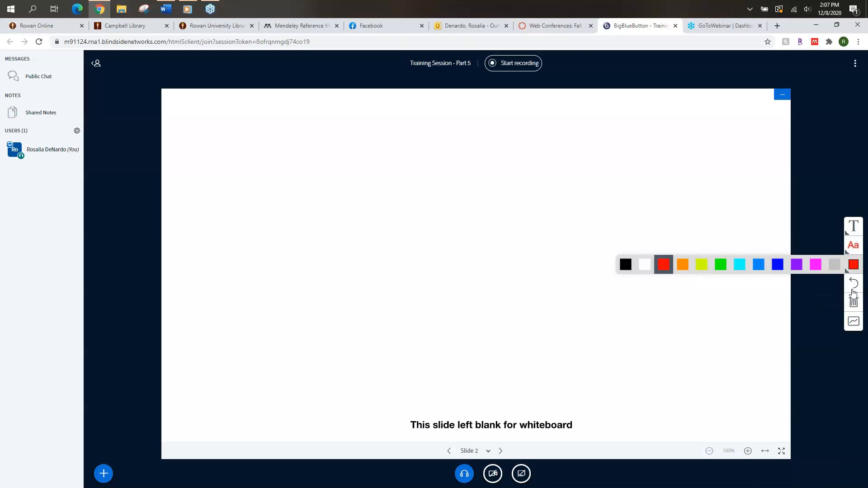
- Draw a red diagonal line with the Line tool on the right side of the whiteboard slide
{"action": "left_click", "coordinate": [854, 227]}
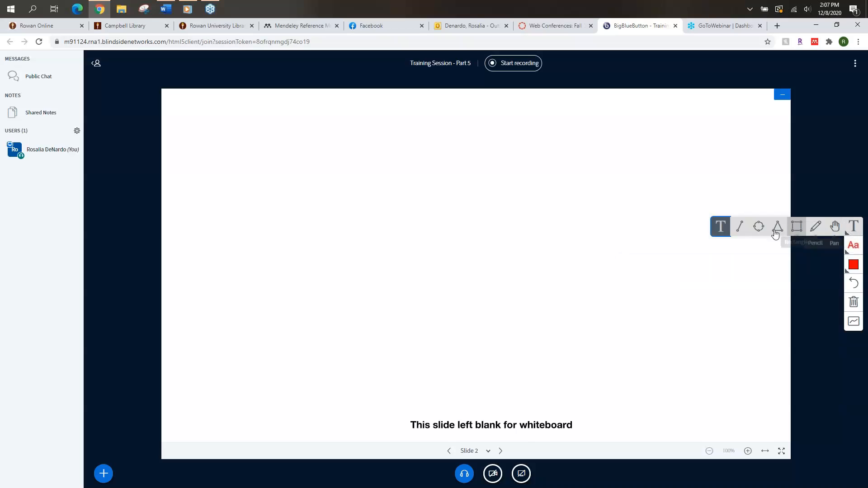
{"action": "left_click", "coordinate": [740, 227]}
{"action": "left_click_drag", "start_coordinate": [752, 180], "coordinate": [663, 257]}
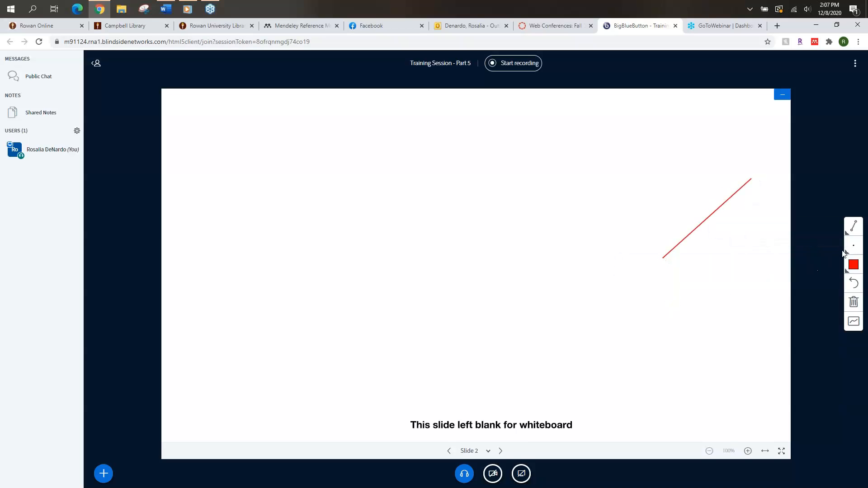
- Handwrite "4 + 1 = 5" in red with the Pencil tool on the left half of the slide, and sketch a rough circle below it
{"action": "left_click", "coordinate": [854, 228]}
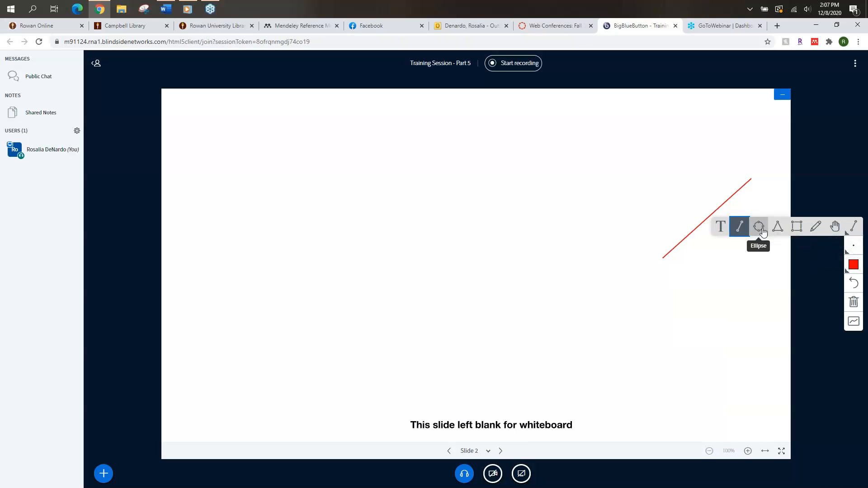
{"action": "left_click", "coordinate": [817, 228]}
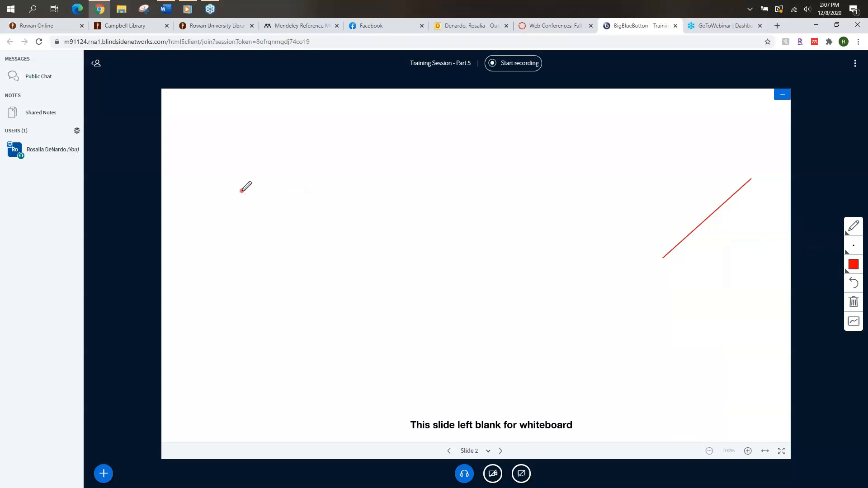
{"action": "mouse_move", "coordinate": [252, 185]}
{"action": "left_mouse_down"}
{"action": "mouse_move", "coordinate": [249, 197]}
{"action": "mouse_move", "coordinate": [257, 200]}
{"action": "mouse_move", "coordinate": [271, 181]}
{"action": "mouse_move", "coordinate": [251, 233]}
{"action": "left_mouse_up"}
{"action": "mouse_move", "coordinate": [294, 193]}
{"action": "left_mouse_down"}
{"action": "mouse_move", "coordinate": [291, 216]}
{"action": "mouse_move", "coordinate": [297, 204]}
{"action": "mouse_move", "coordinate": [307, 242]}
{"action": "left_mouse_up"}
{"action": "mouse_move", "coordinate": [329, 214]}
{"action": "left_mouse_down"}
{"action": "mouse_move", "coordinate": [354, 214]}
{"action": "mouse_move", "coordinate": [357, 224]}
{"action": "left_mouse_up"}
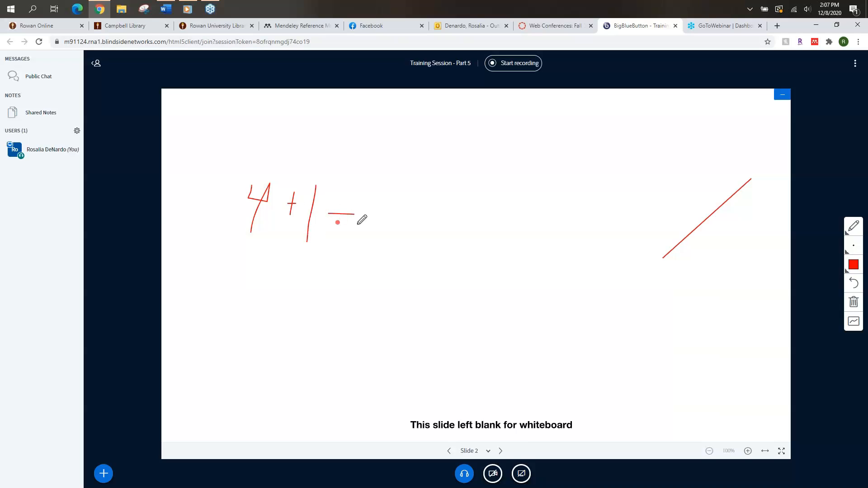
{"action": "left_click_drag", "start_coordinate": [393, 198], "coordinate": [382, 234]}
{"action": "left_click_drag", "start_coordinate": [395, 197], "coordinate": [424, 197]}
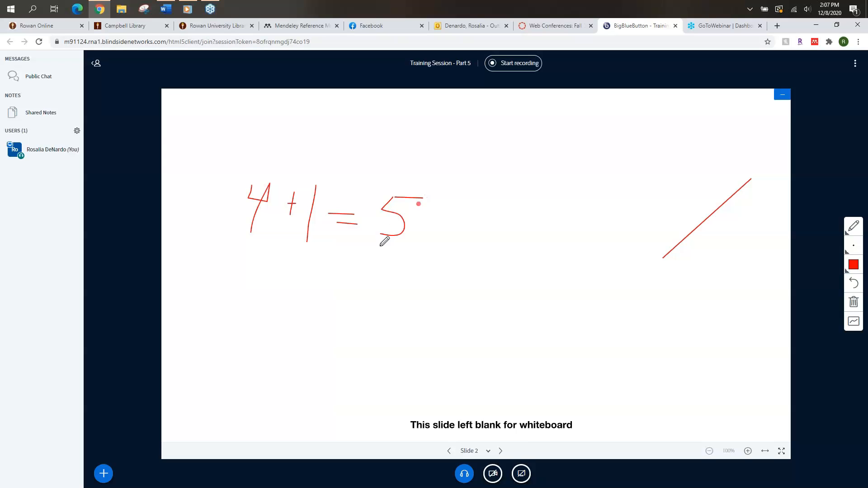
{"action": "mouse_move", "coordinate": [345, 299]}
{"action": "left_mouse_down"}
{"action": "mouse_move", "coordinate": [300, 286]}
{"action": "mouse_move", "coordinate": [381, 330]}
{"action": "mouse_move", "coordinate": [348, 291]}
{"action": "mouse_move", "coordinate": [333, 295]}
{"action": "left_mouse_up"}
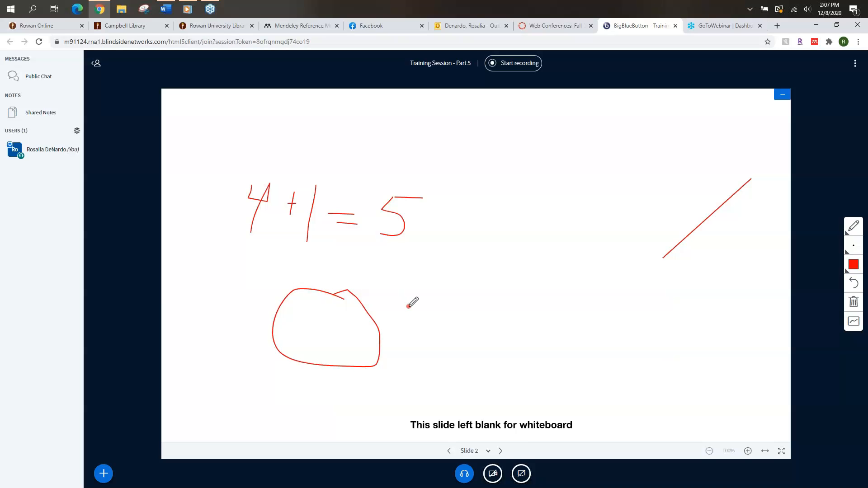
- Undo the whiteboard annotations one by one, including the diagonal line, until the slide is blank
{"action": "left_click", "coordinate": [857, 289]}
{"action": "left_click", "coordinate": [857, 288]}
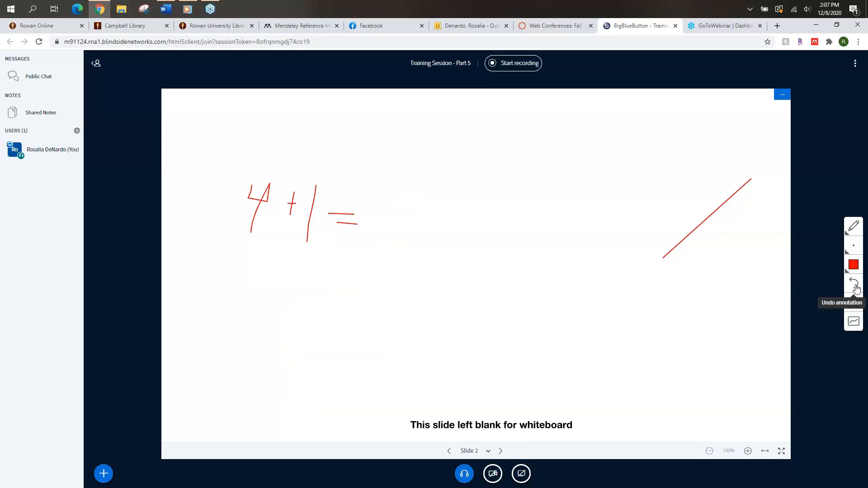
{"action": "left_click", "coordinate": [857, 288]}
{"action": "left_click", "coordinate": [857, 289]}
{"action": "left_click", "coordinate": [857, 289]}
{"action": "left_click", "coordinate": [857, 289]}
{"action": "left_click", "coordinate": [857, 289]}
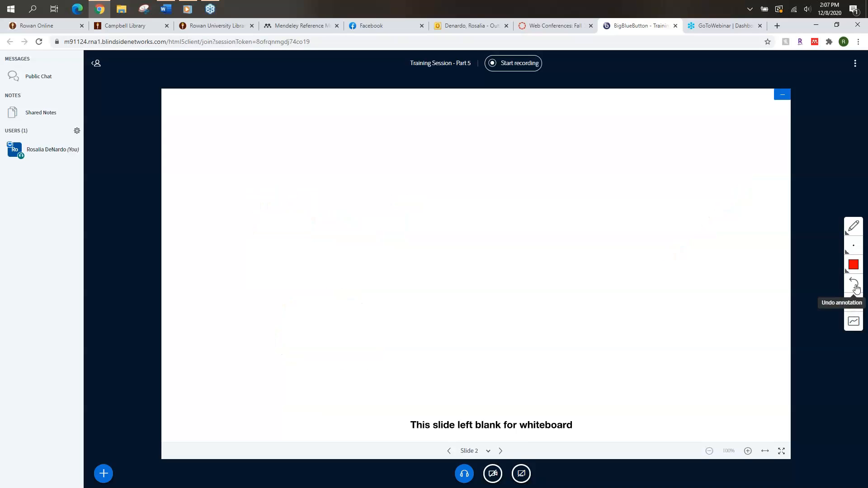
{"action": "left_click", "coordinate": [854, 324]}
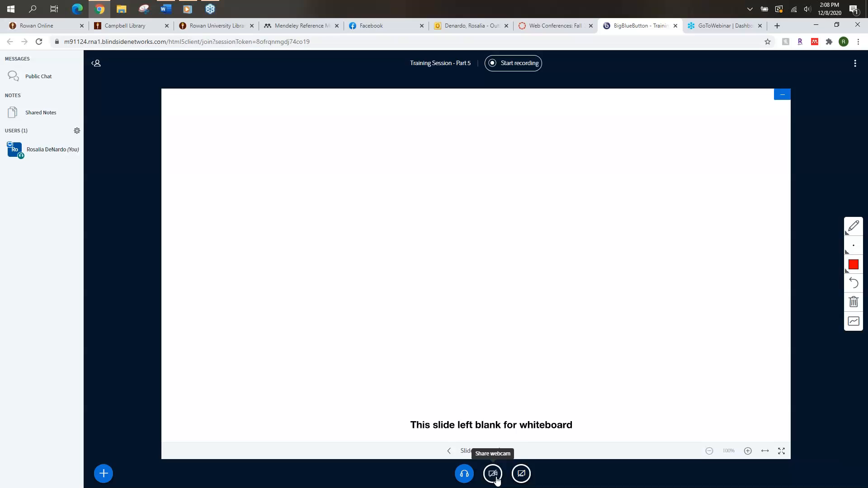
- Share the Mendeley Reference Manager Chrome tab with the conference, and return to the BigBlueButton session
{"action": "left_click", "coordinate": [522, 475]}
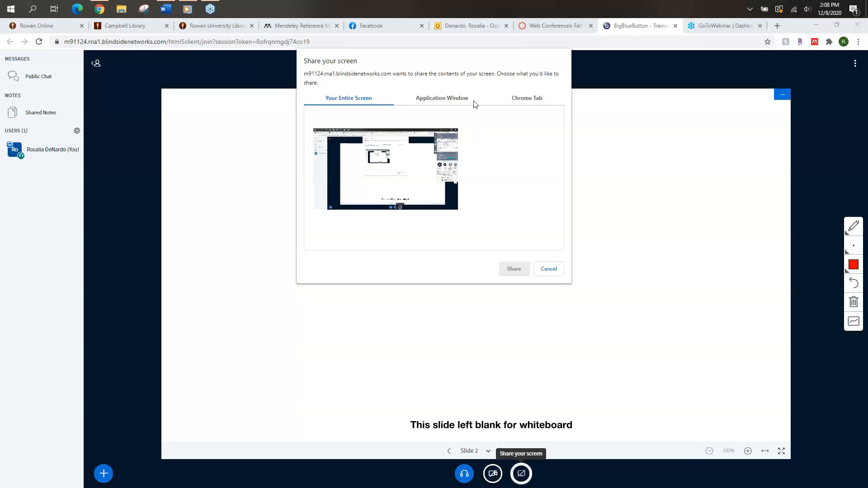
{"action": "left_click", "coordinate": [520, 99]}
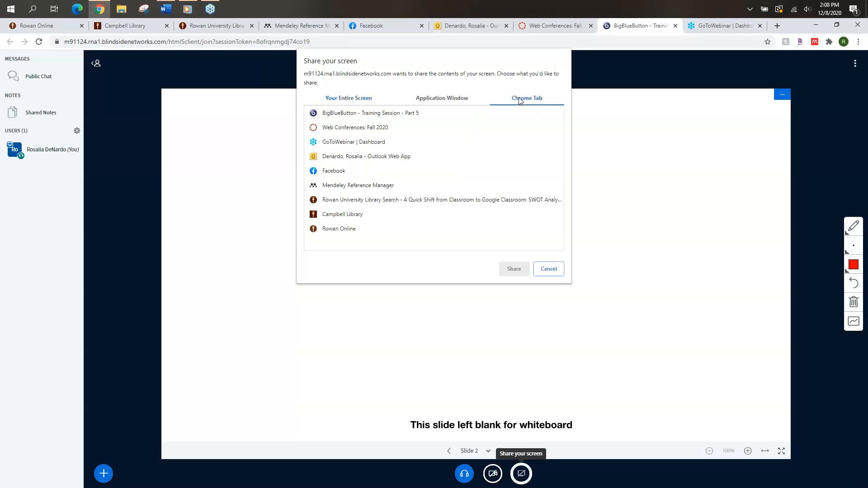
{"action": "left_click", "coordinate": [351, 186]}
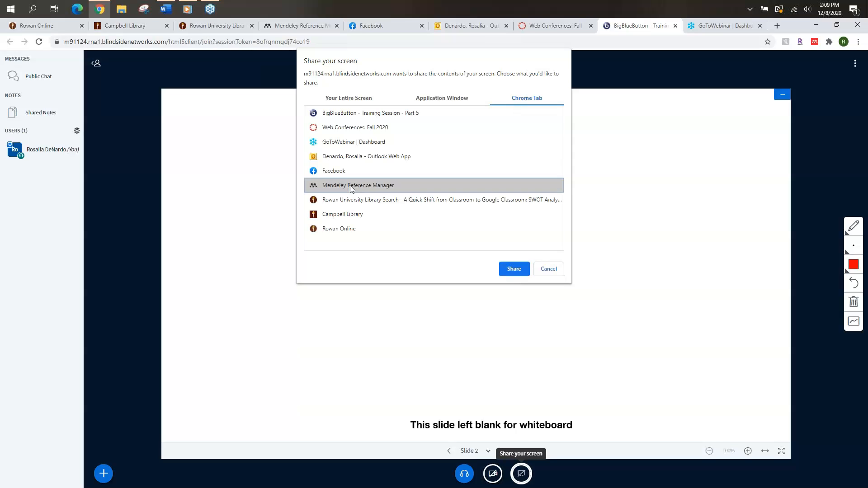
{"action": "left_click", "coordinate": [514, 270]}
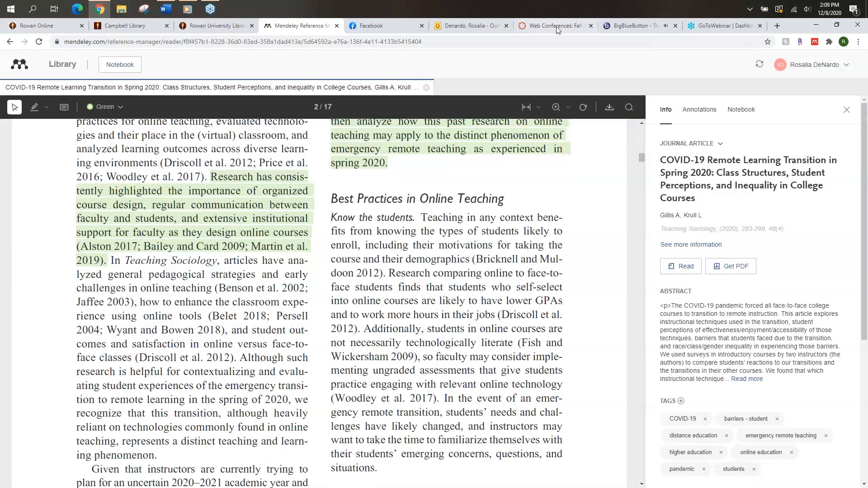
{"action": "left_click", "coordinate": [644, 26]}
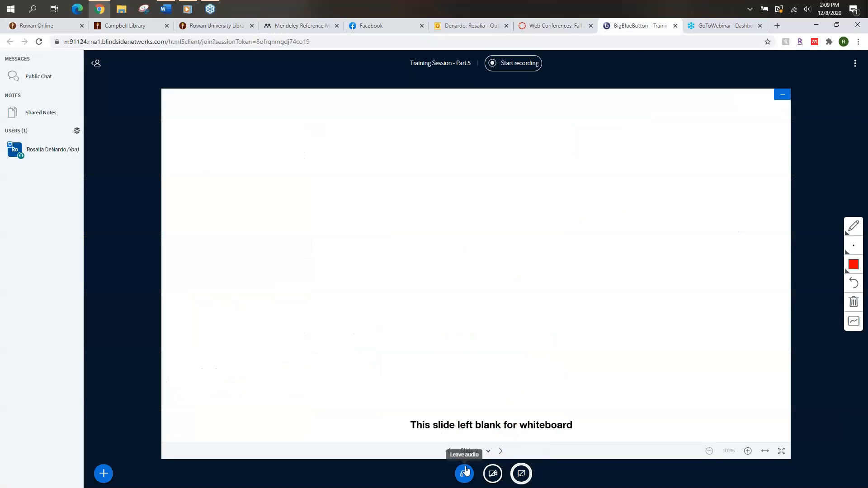
- Look through the presentation's list of slides and advance to the next blank whiteboard slide, Slide 3
{"action": "left_click", "coordinate": [489, 452]}
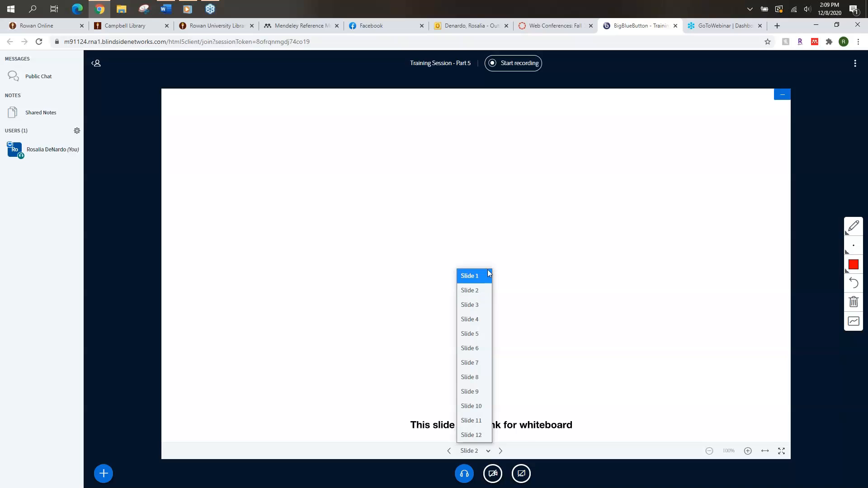
{"action": "key", "text": "Down"}
{"action": "key", "text": "Down"}
{"action": "key", "text": "Down"}
{"action": "key", "text": "Down"}
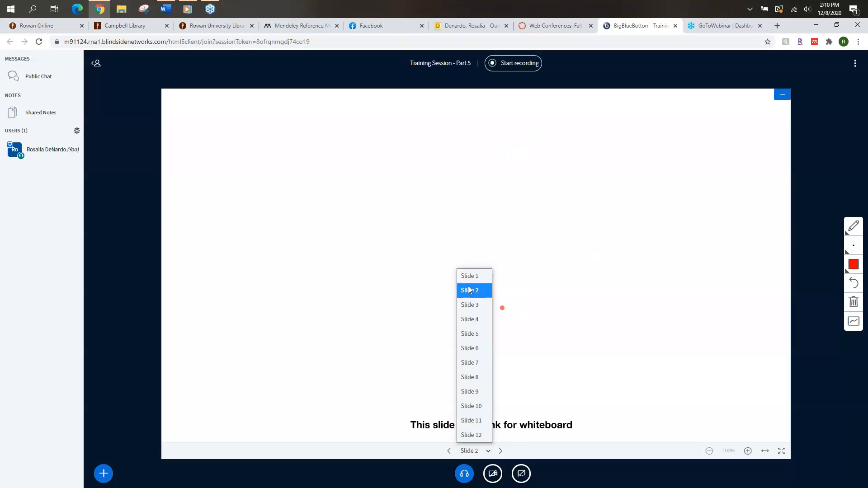
{"action": "left_click", "coordinate": [499, 452]}
{"action": "left_click", "coordinate": [500, 452]}
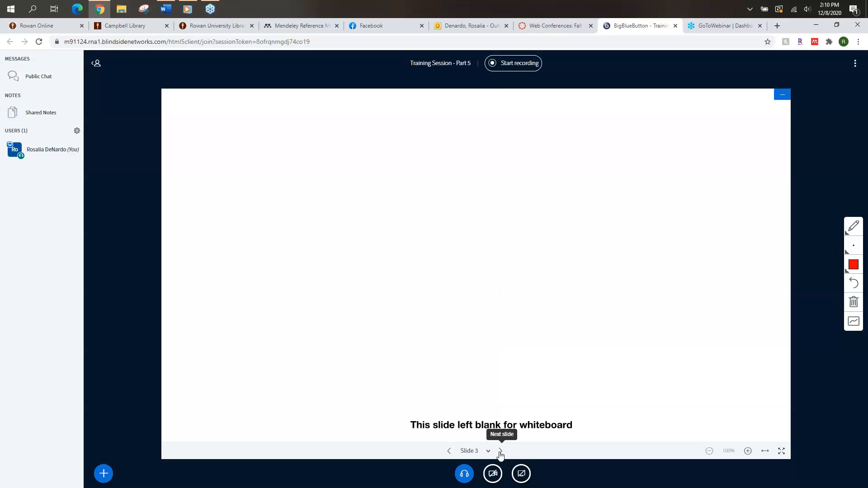